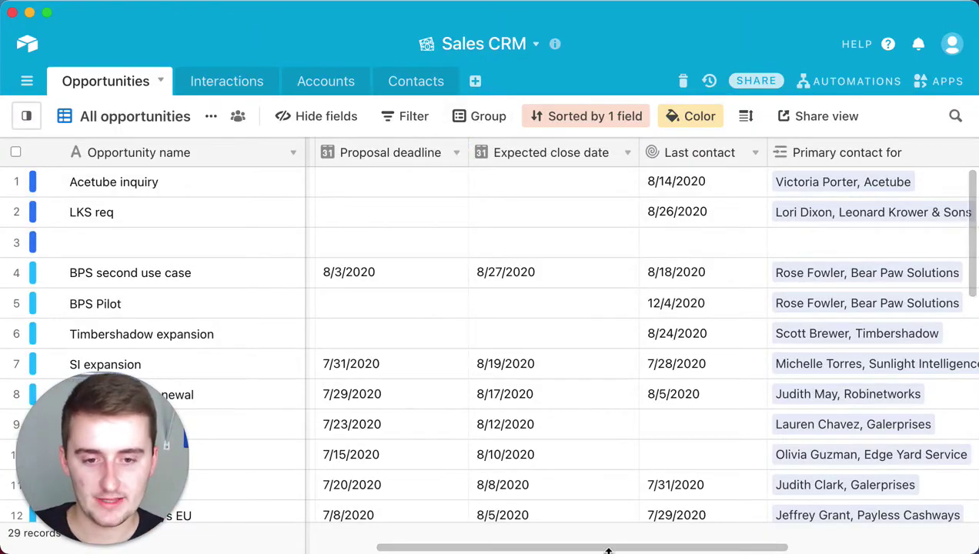
Step: Insert a new Formula-type field to the right of the Last contact column
left_click_drag(608, 551, 677, 537)
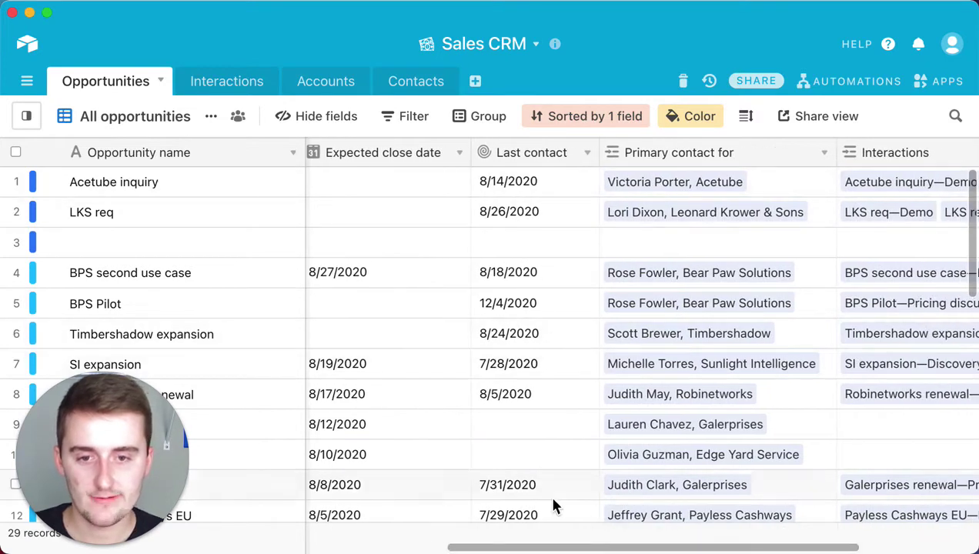
right_click(549, 157)
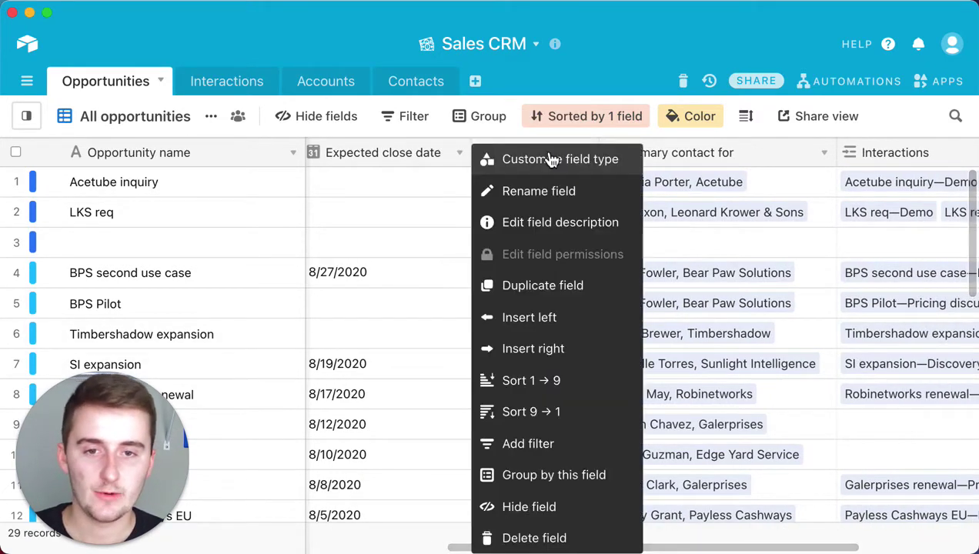
left_click(539, 351)
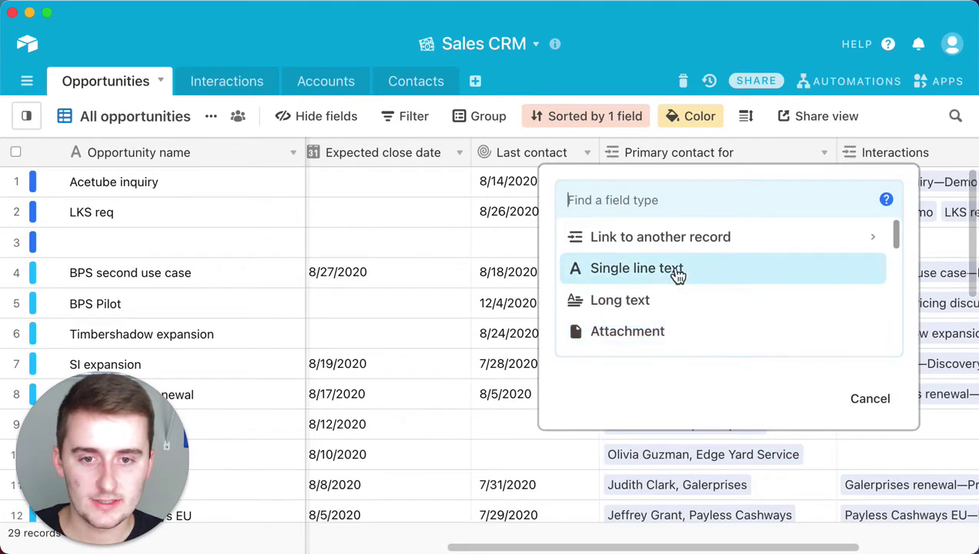
scroll(677, 277, "down", 5)
type("for")
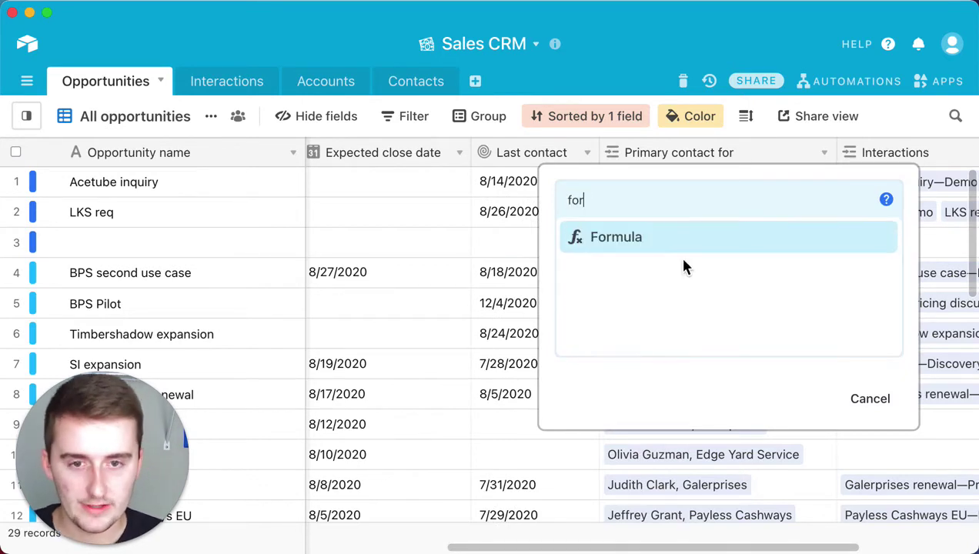
left_click(680, 240)
left_click(665, 286)
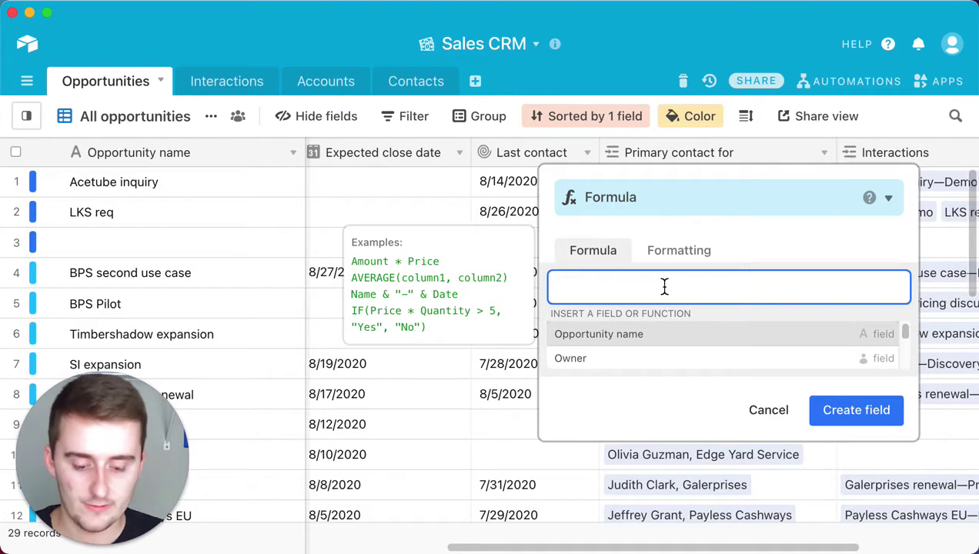
Step: Start the formula as IF(NOT()) using the IF and NOT suggestions
type("if")
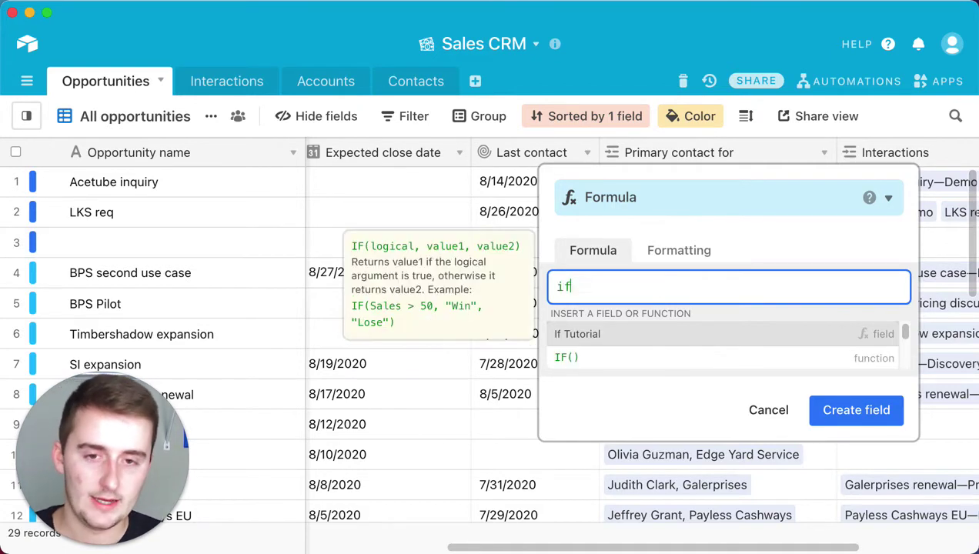
left_click(579, 358)
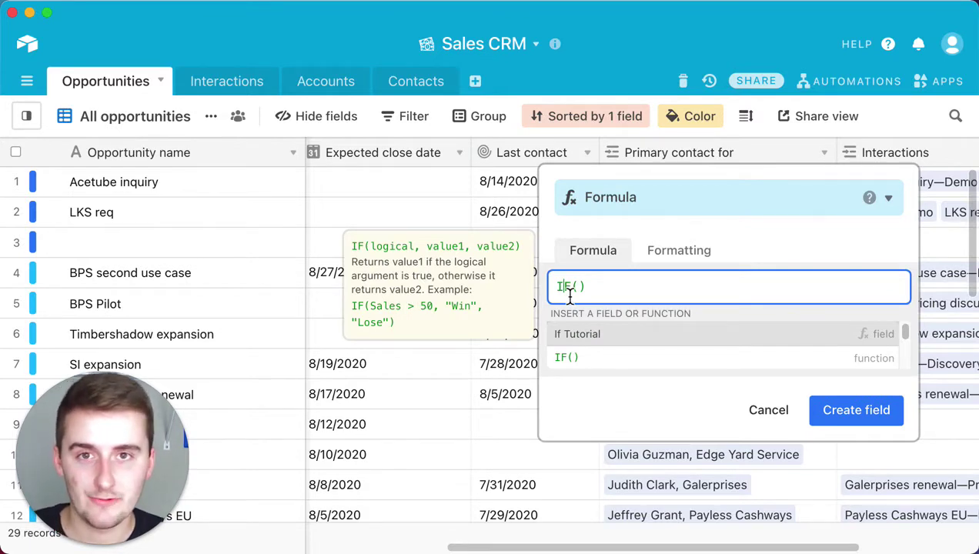
left_click(579, 286)
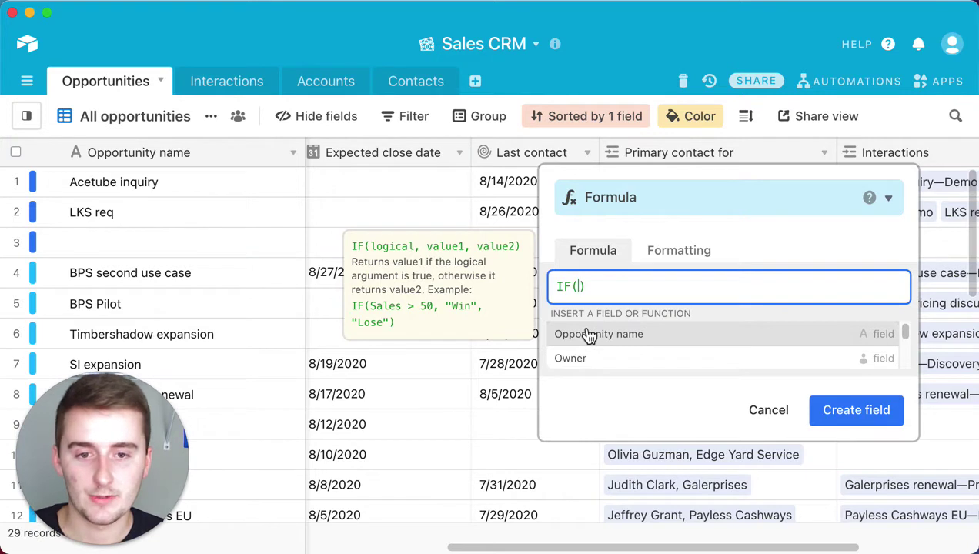
left_click(561, 286)
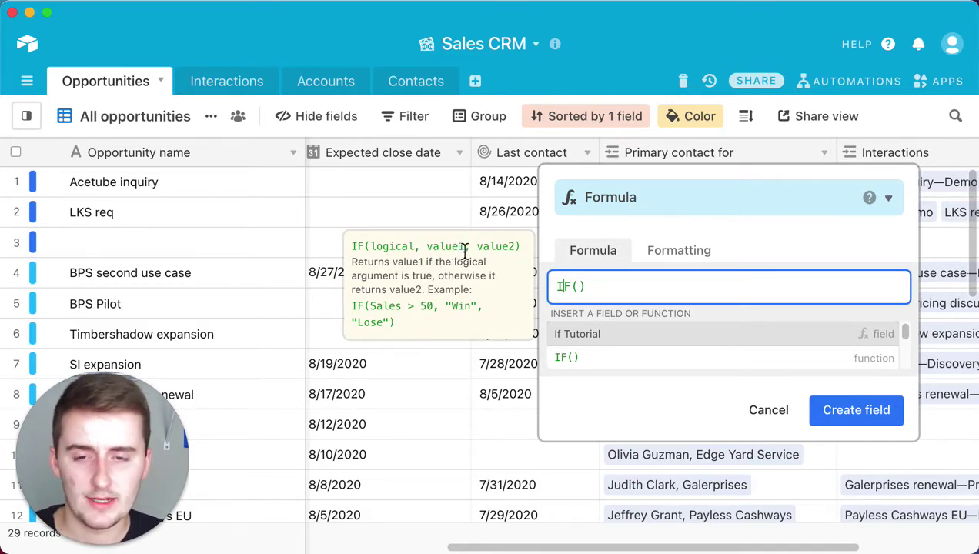
left_click(583, 288)
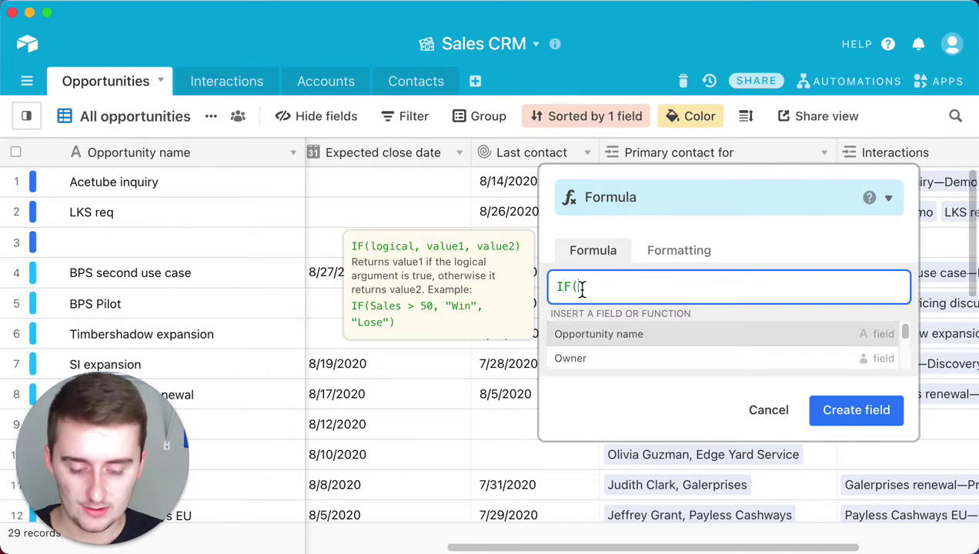
type("not")
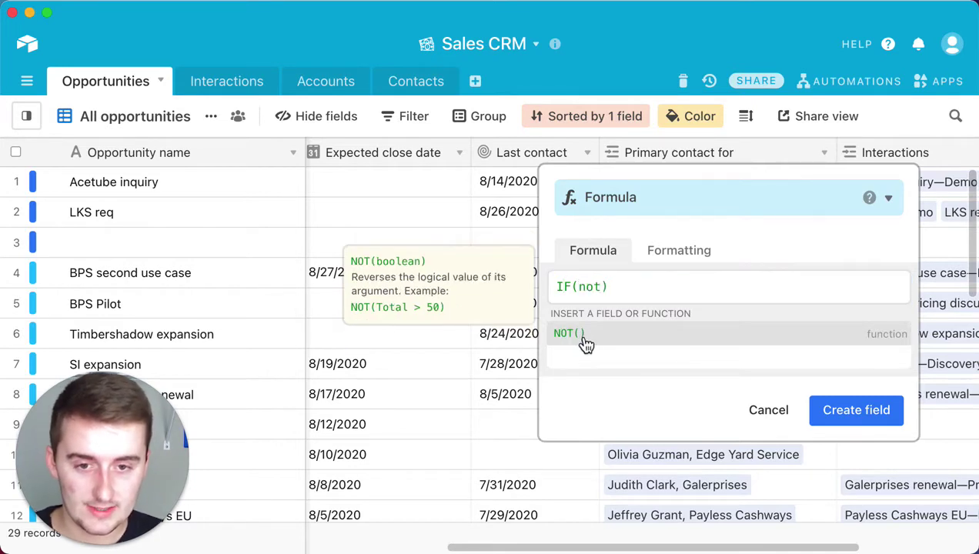
left_click(583, 339)
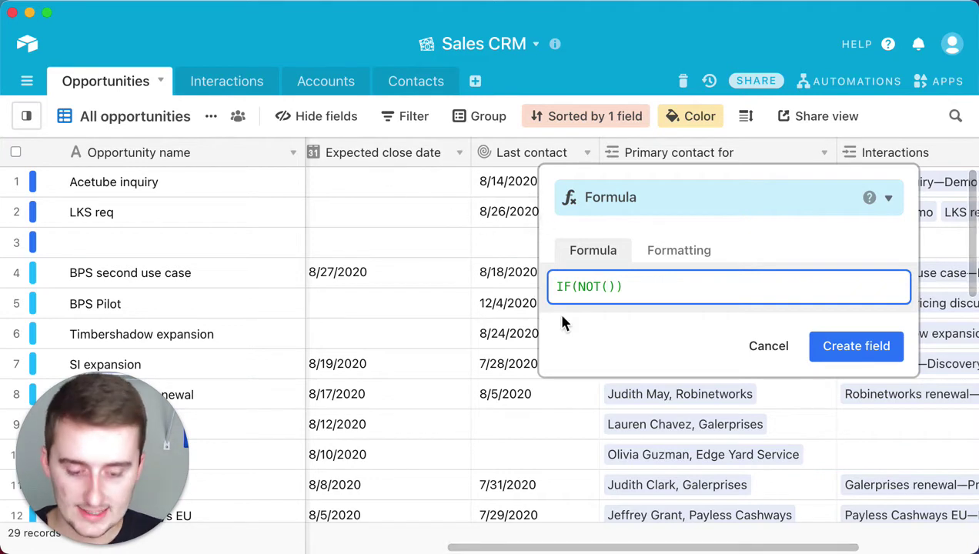
Step: Complete the formula as IF(NOT({Last contact}=""),"bad","good") and create the Calculation field
type("la")
left_click(606, 334)
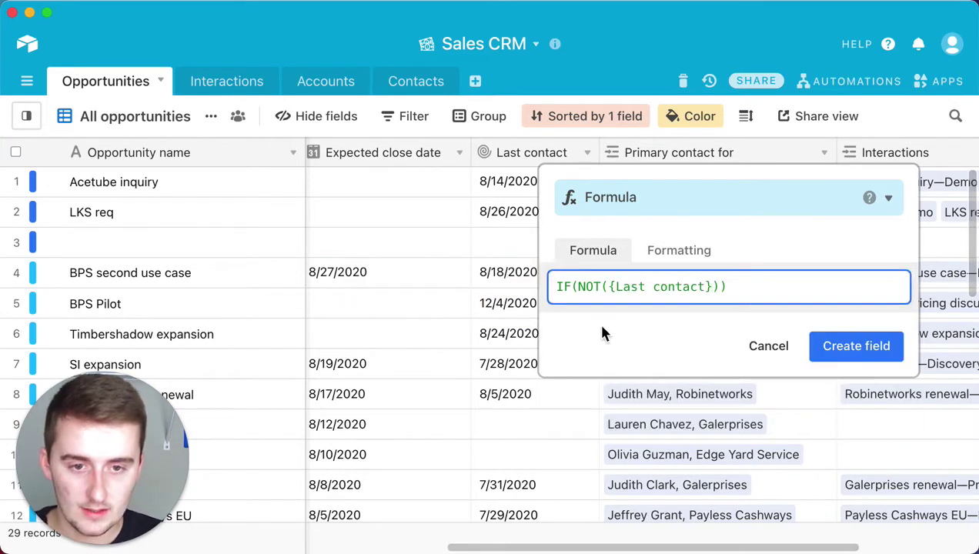
type("=")
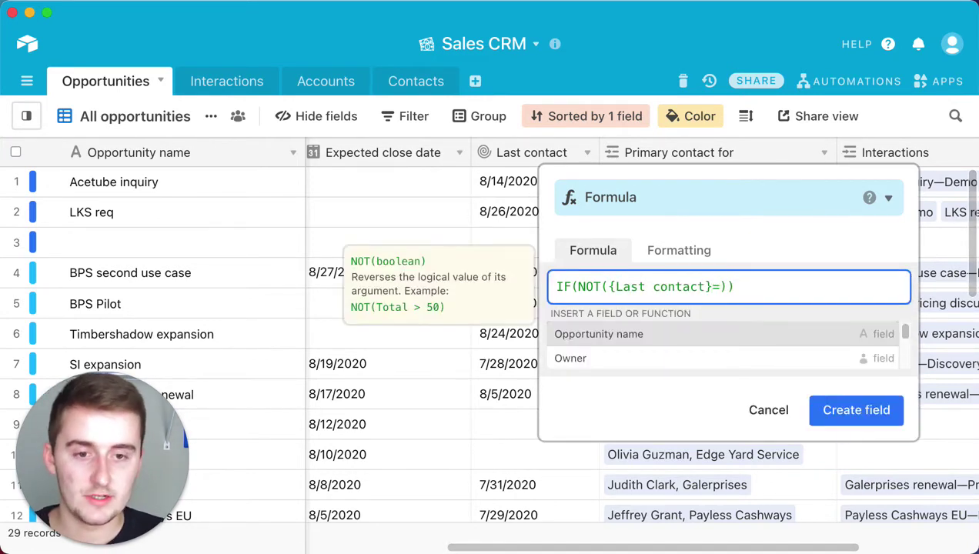
type("\"\")")
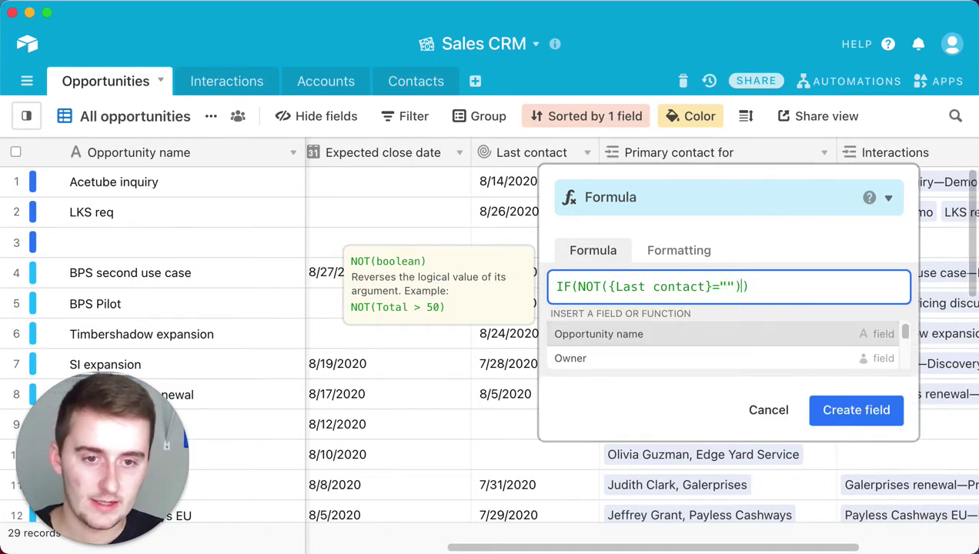
type(",")
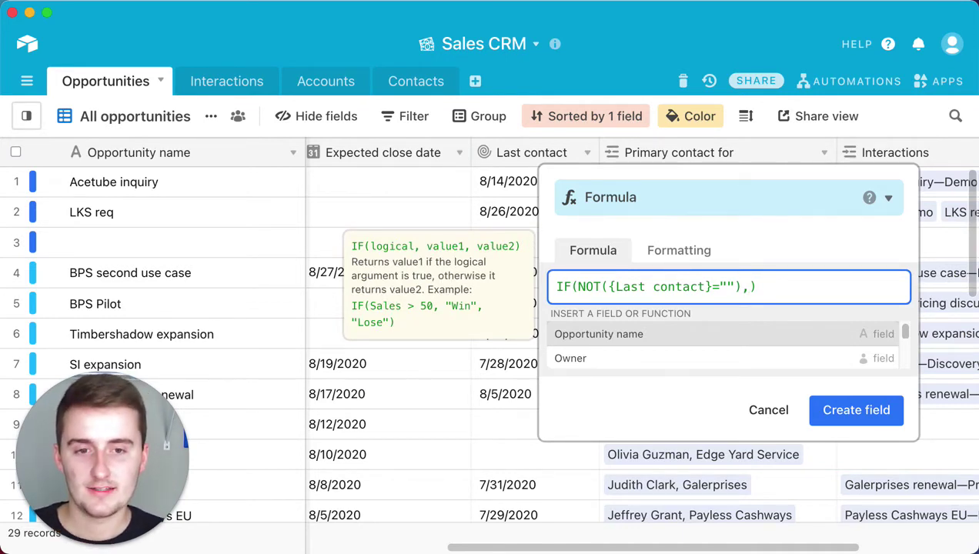
type("\"bad")
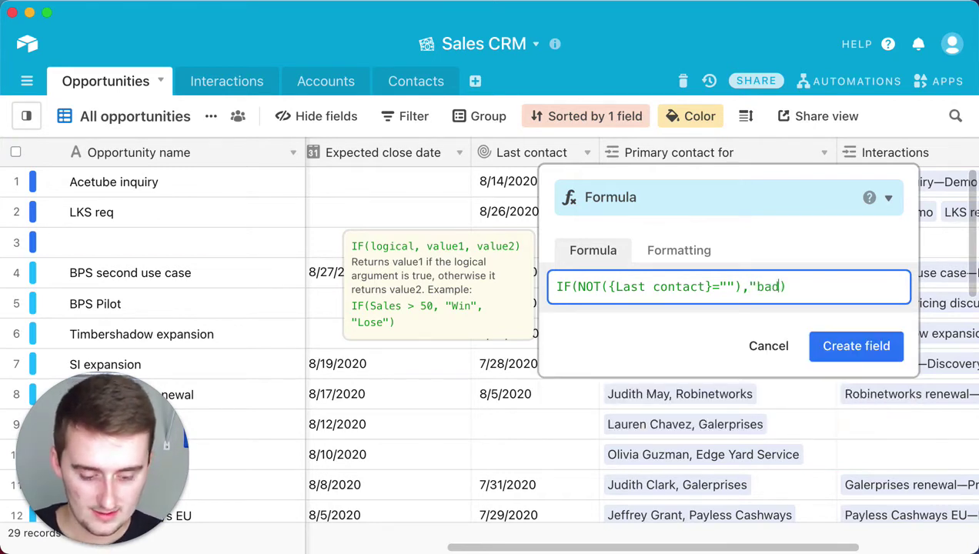
type("\",\"good\"")
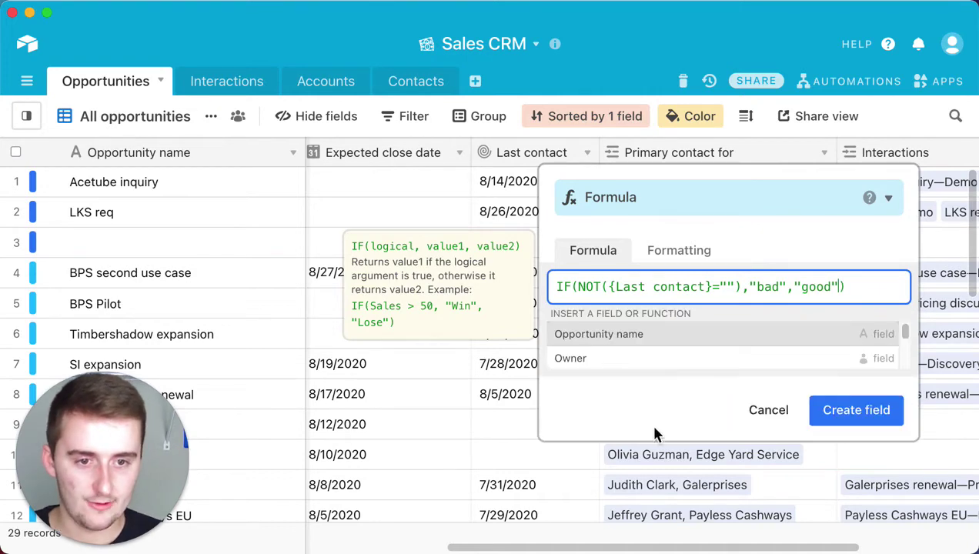
left_click(873, 409)
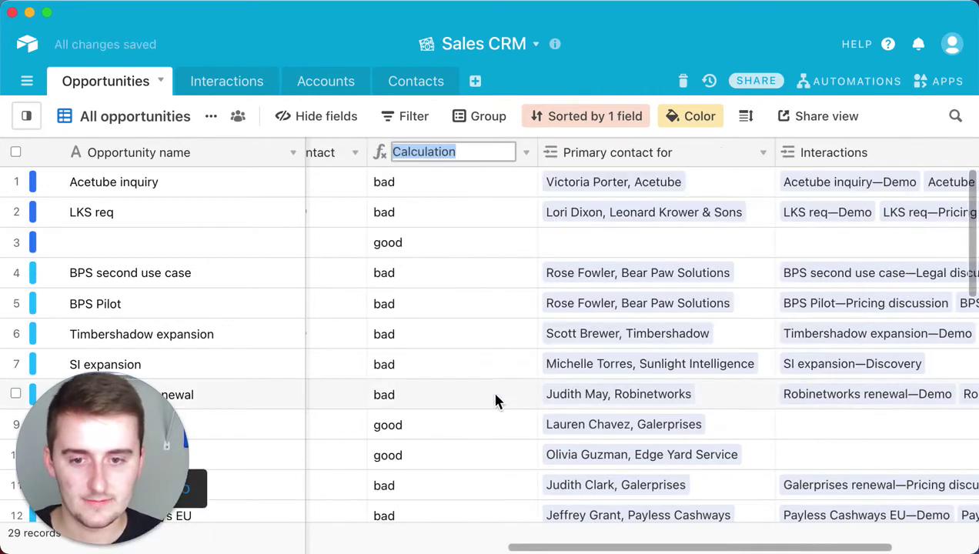
Step: Check row 9's empty Last contact entry and reopen the Calculation formula for editing
scroll(539, 462, "left", 5)
left_click(581, 424)
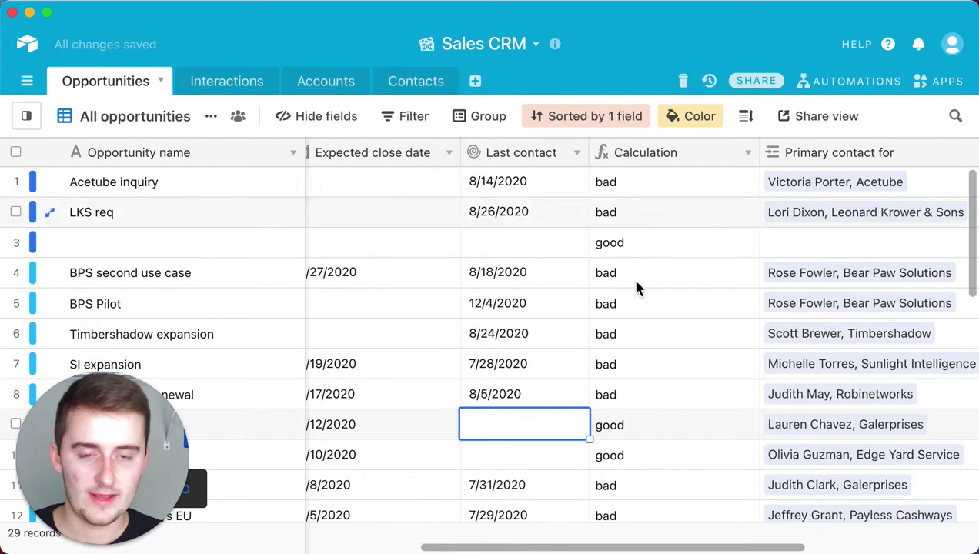
left_click(748, 154)
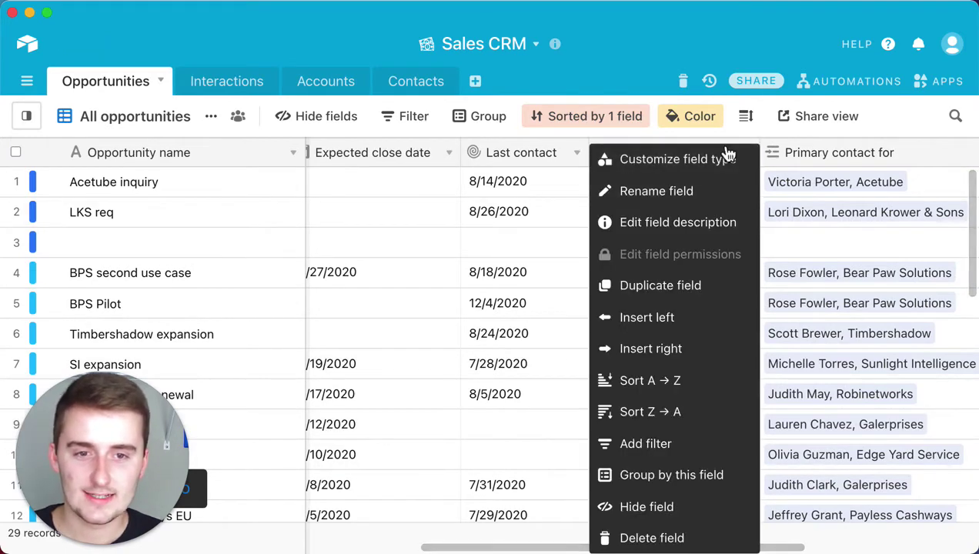
left_click(727, 160)
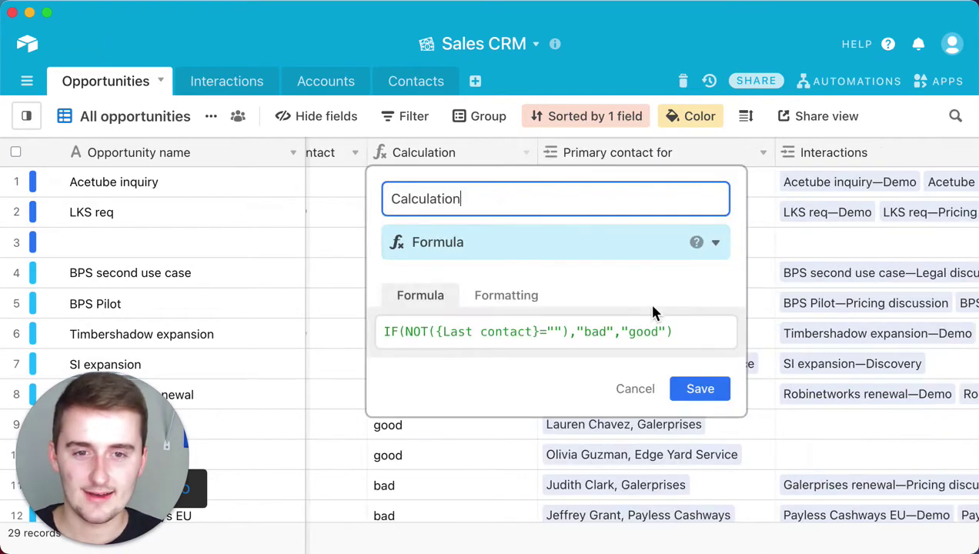
Step: Swap the outputs to IF(NOT({Last contact}=""),"good","bad") and save the formula
double_click(586, 332)
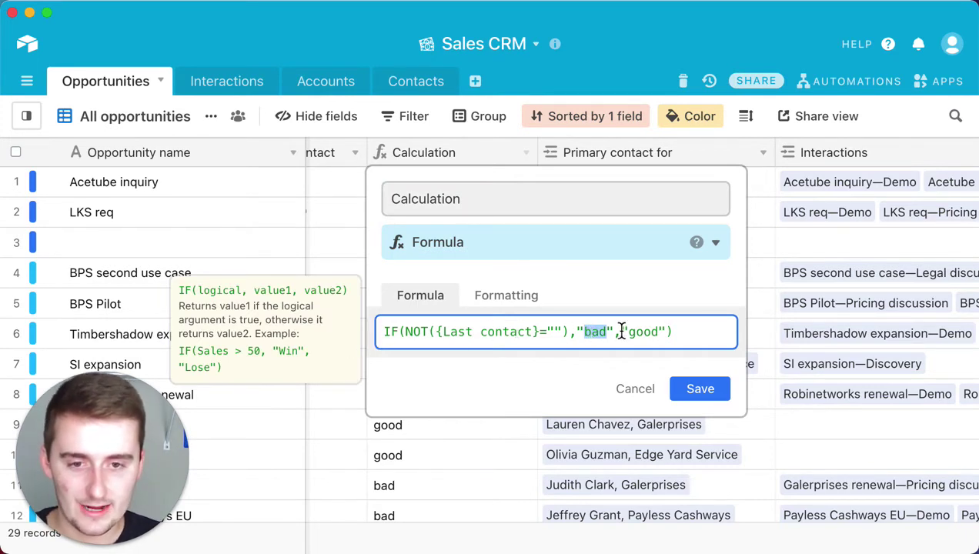
type("good")
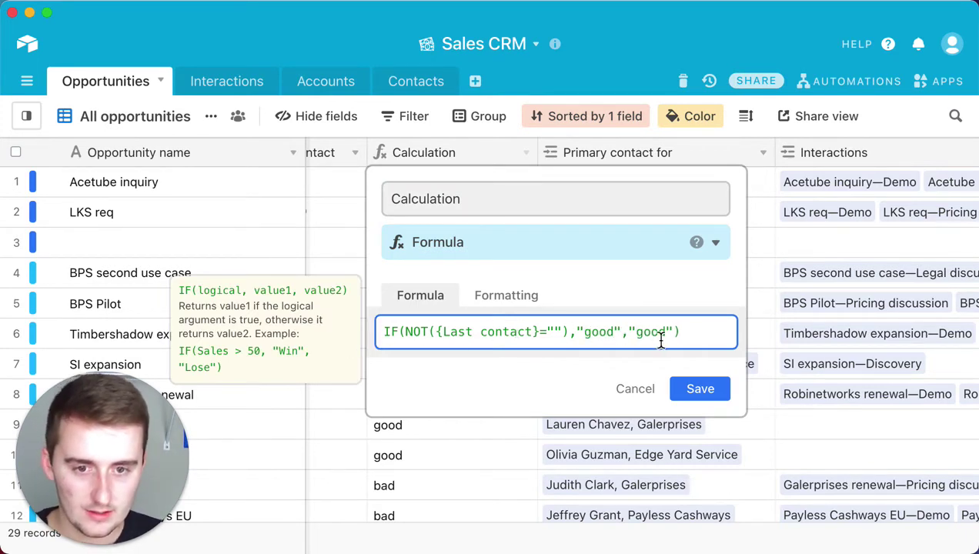
double_click(660, 335)
type("bad")
left_click(704, 393)
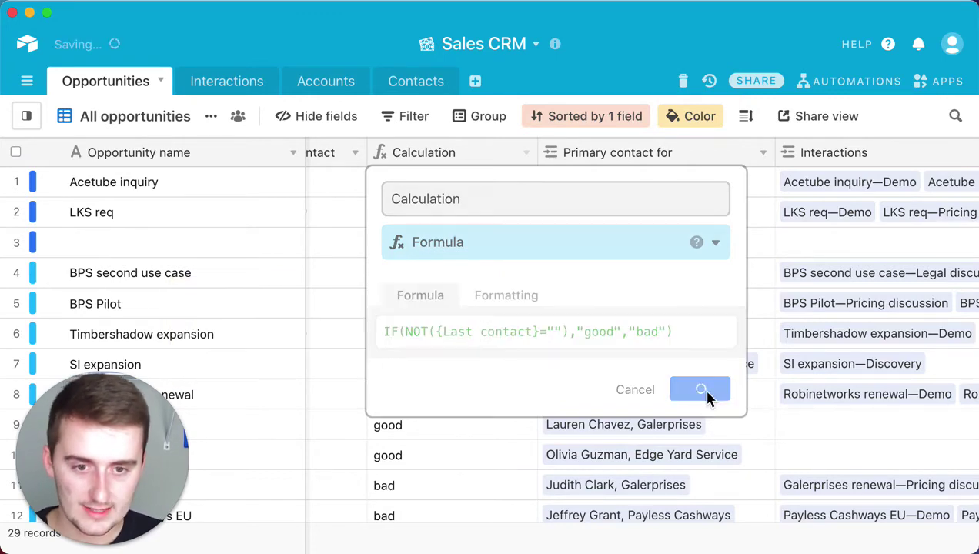
left_click_drag(553, 548, 492, 548)
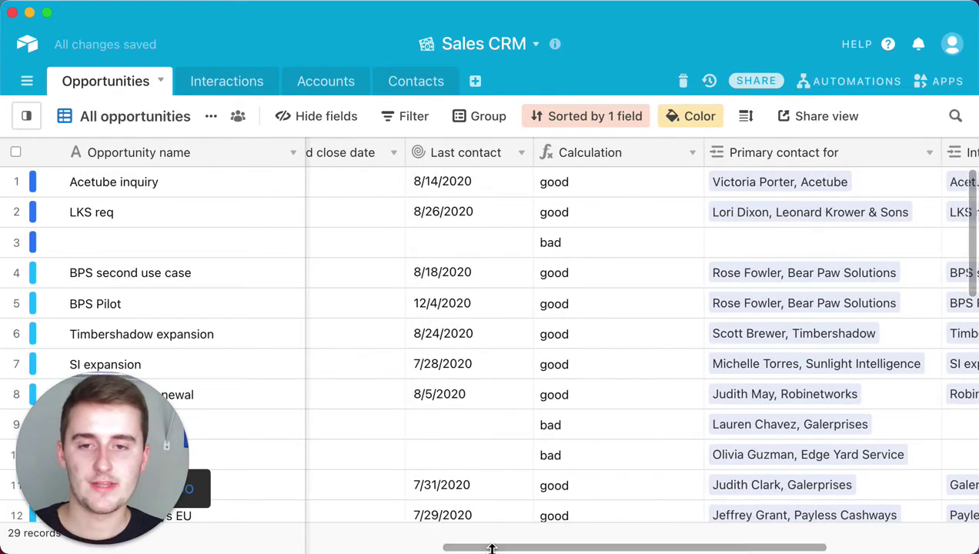
Step: Remove the NOT( wrapper and its closing bracket from the Calculation formula
left_click(693, 154)
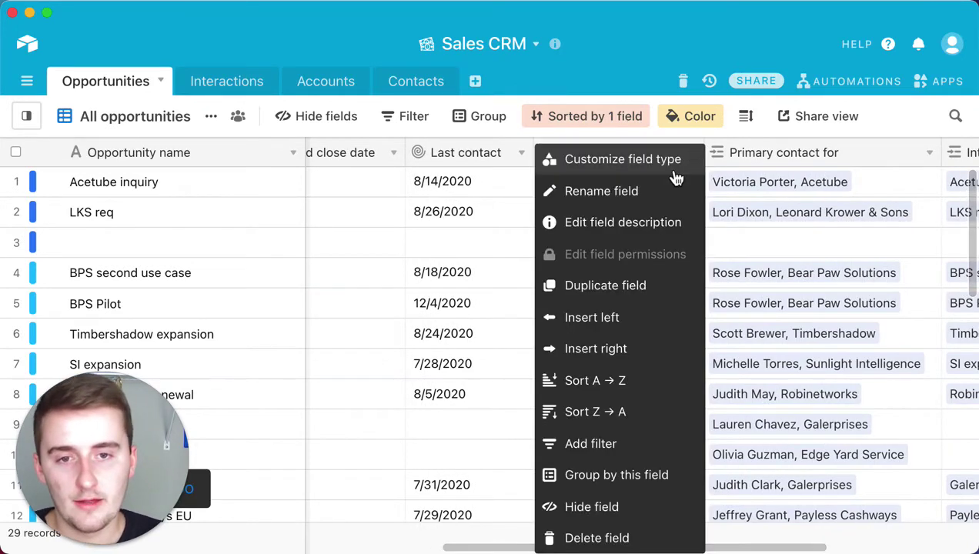
left_click(673, 172)
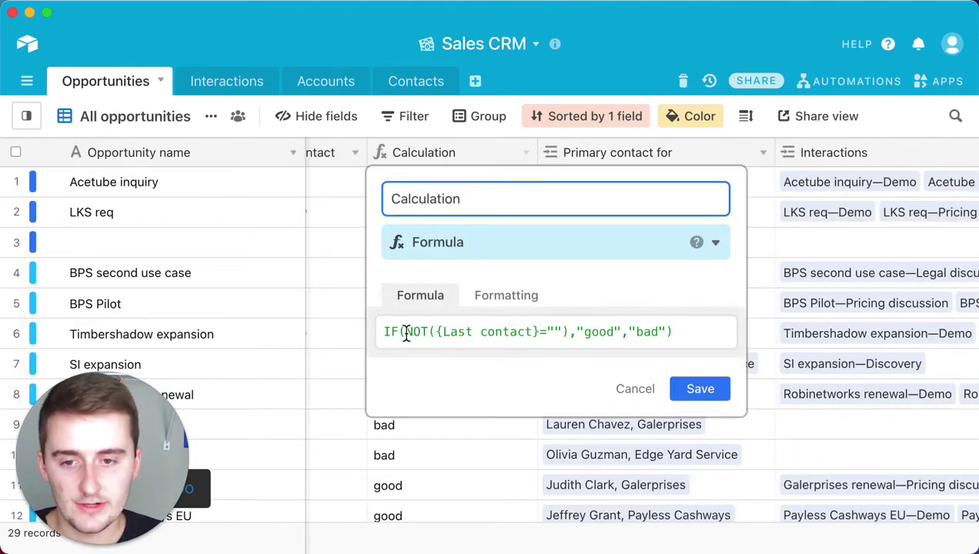
left_click_drag(406, 333, 570, 338)
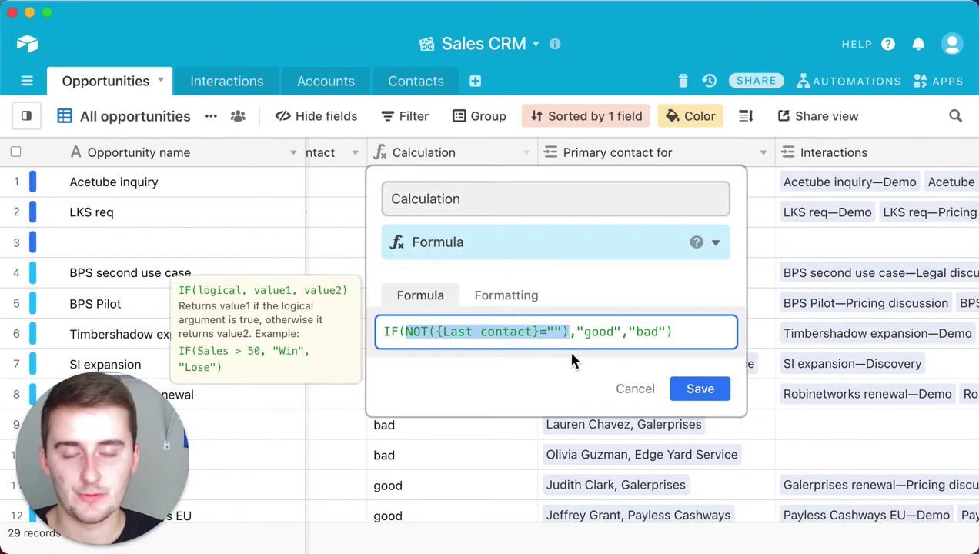
left_click(415, 331)
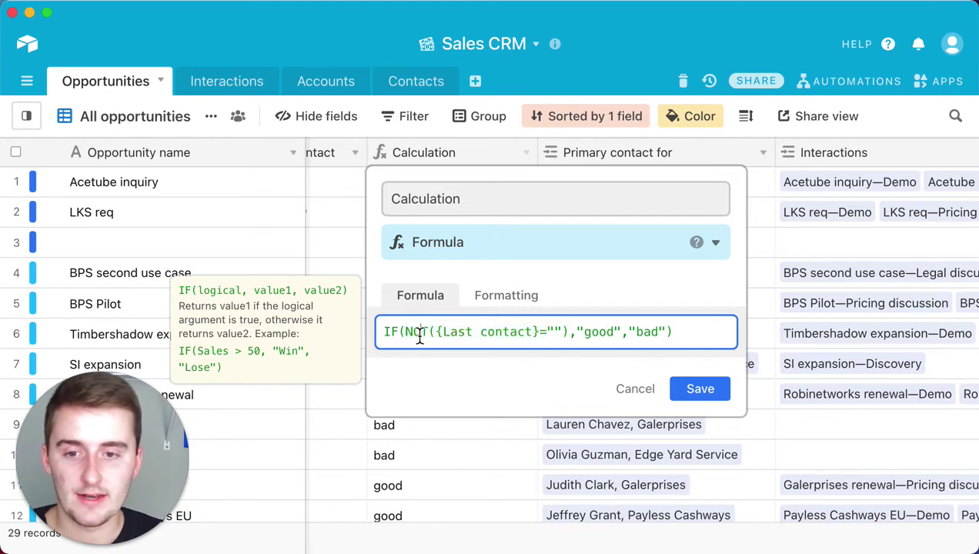
left_click(422, 332)
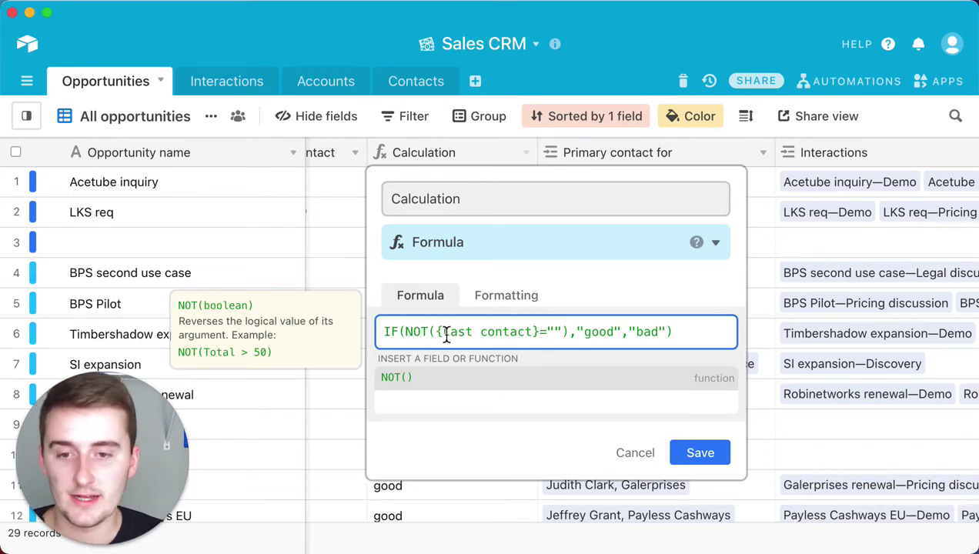
left_click_drag(406, 331, 573, 338)
left_click(570, 342)
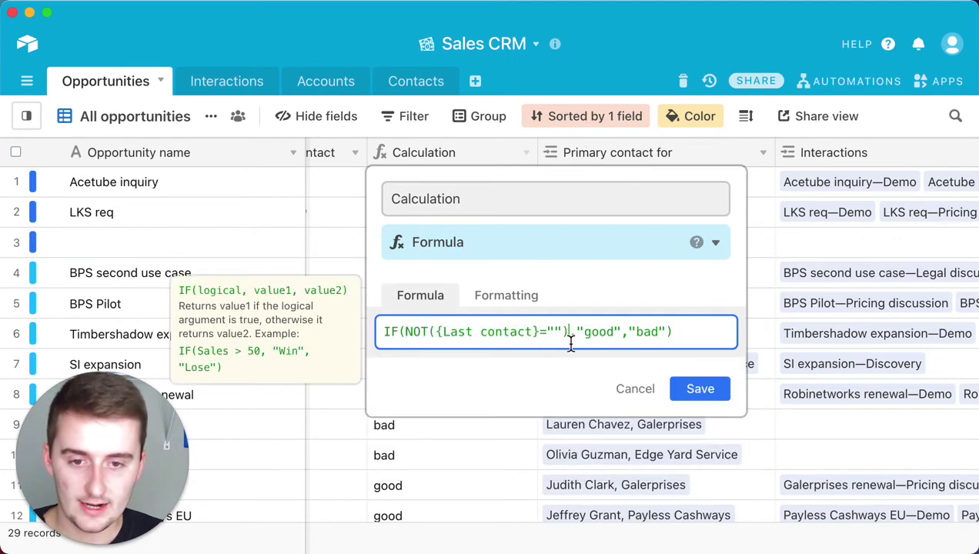
key("BackSpace")
left_click(436, 332)
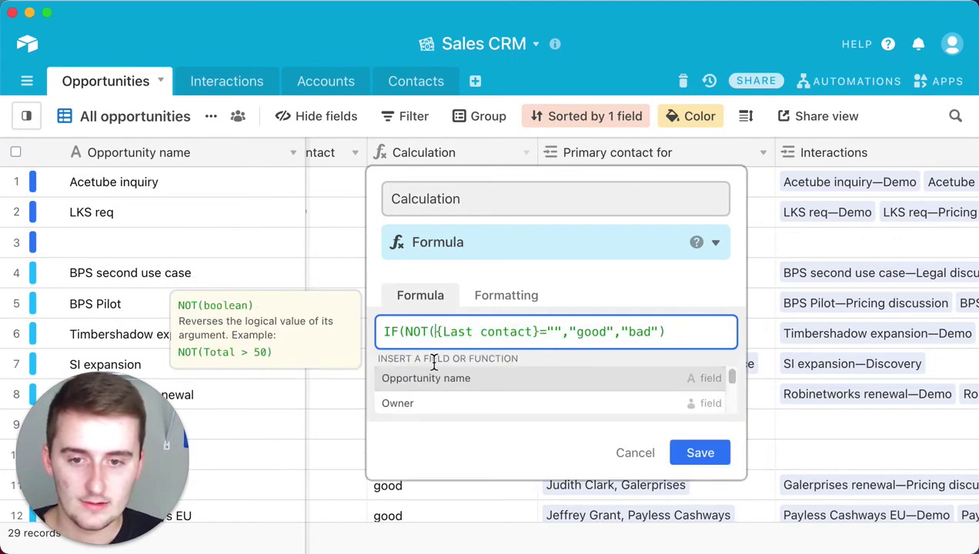
key("BackSpace")
key("BackSpace")
key("BackSpace")
key("BackSpace")
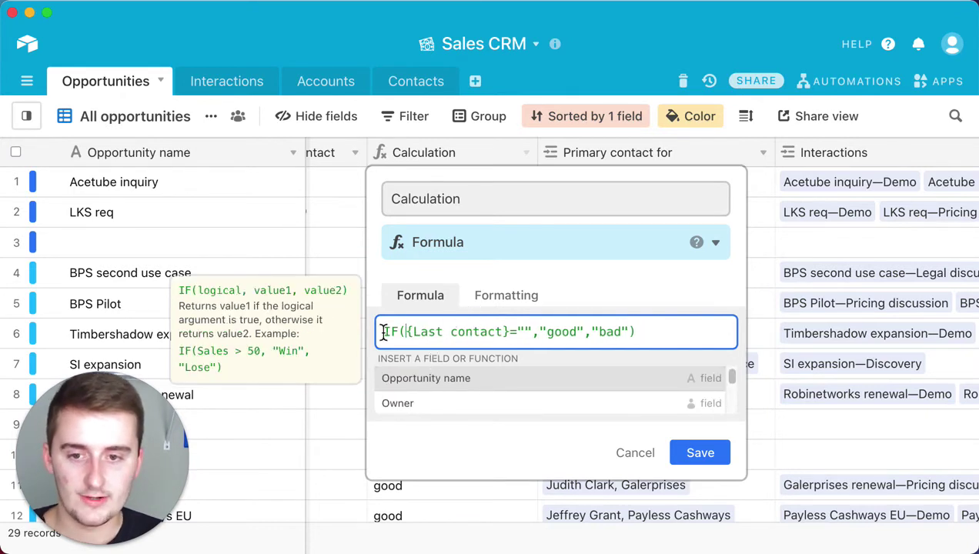
Step: Swap the results so the formula reads IF({Last contact}="","bad","good")
double_click(571, 331)
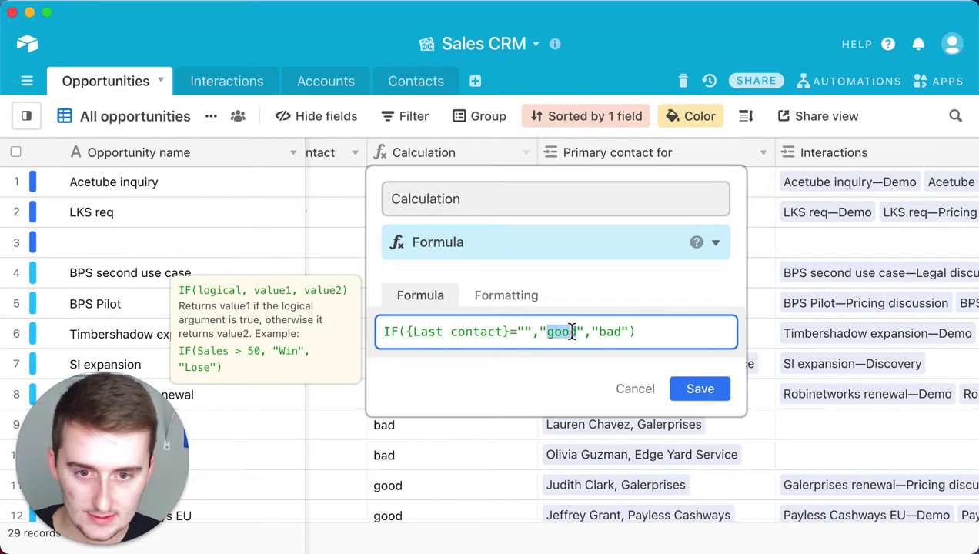
type("bad")
double_click(603, 331)
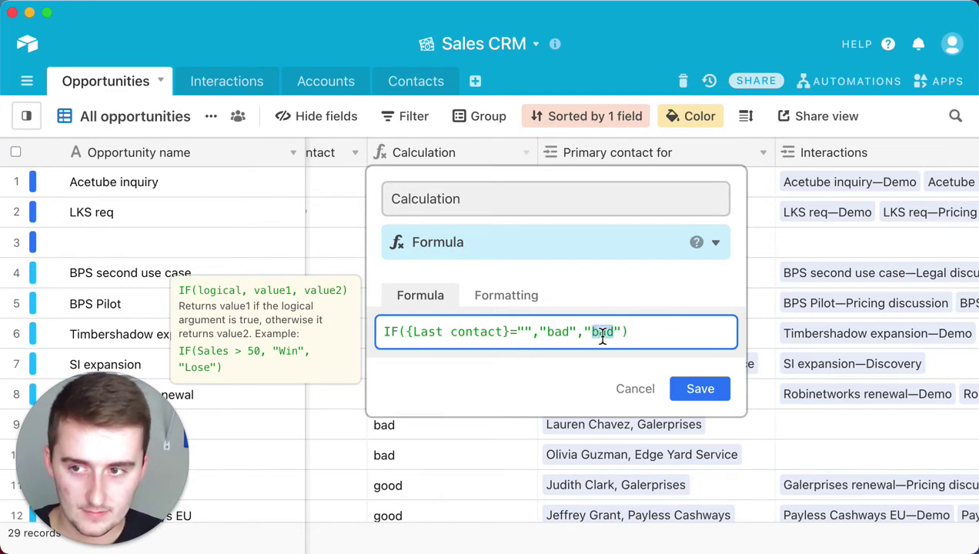
type("good")
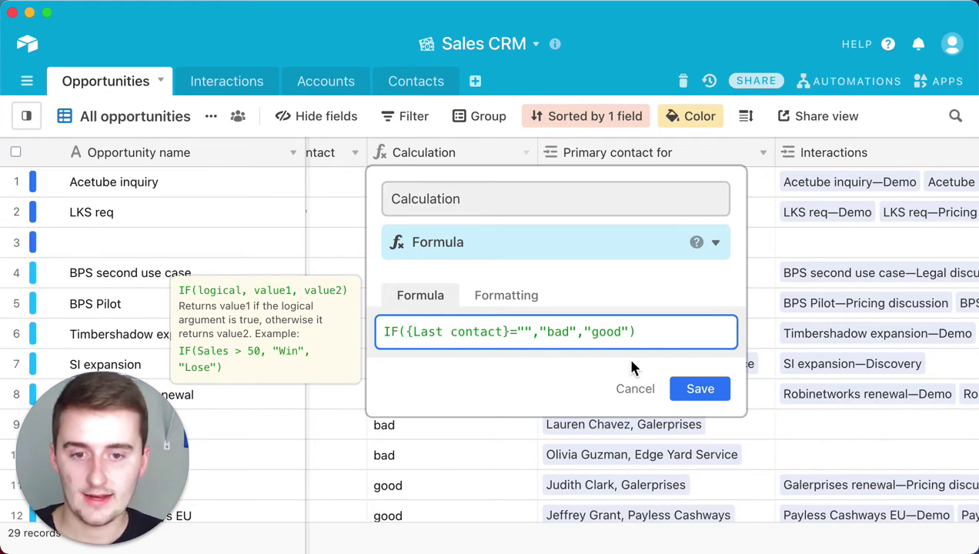
Step: Save the simplified formula and confirm rows 9 and 10 with blank Last contact read bad
left_click(707, 393)
scroll(424, 422, "left", 4)
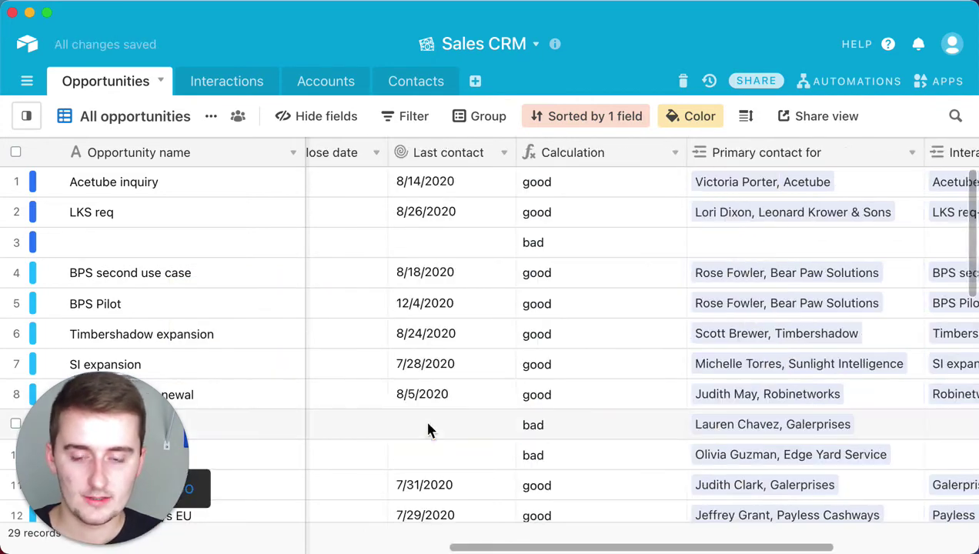
left_click(424, 423)
left_click(586, 424)
left_click(586, 456)
left_click(454, 433)
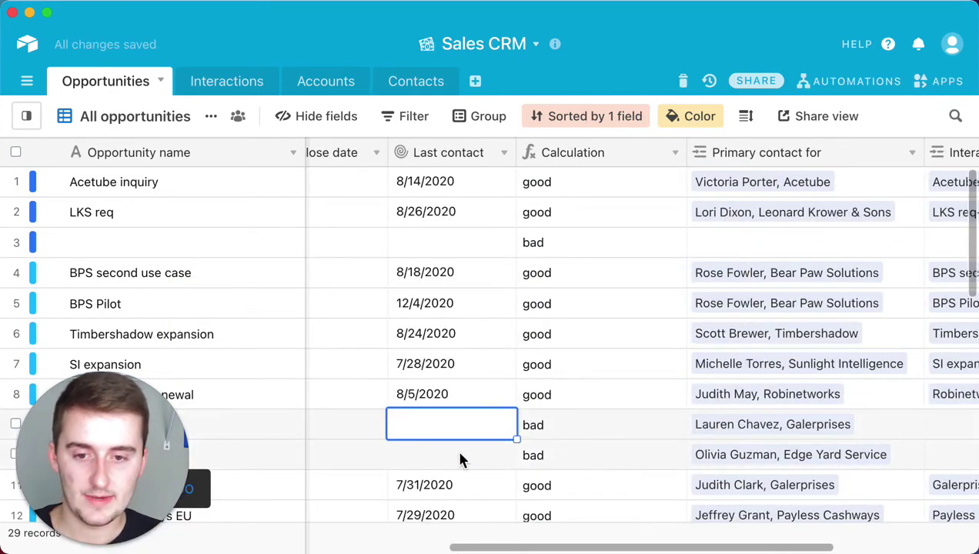
left_click(455, 448)
left_click(589, 460)
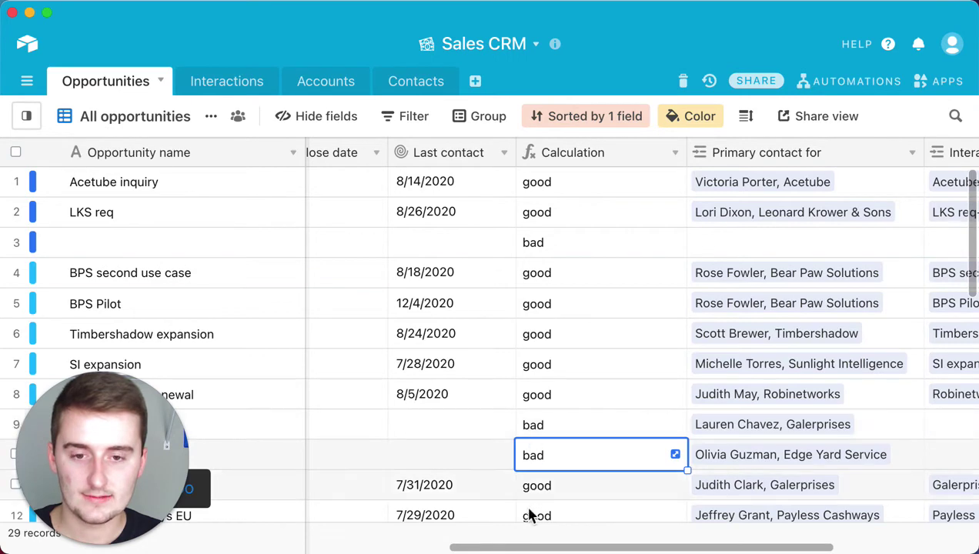
left_click(677, 156)
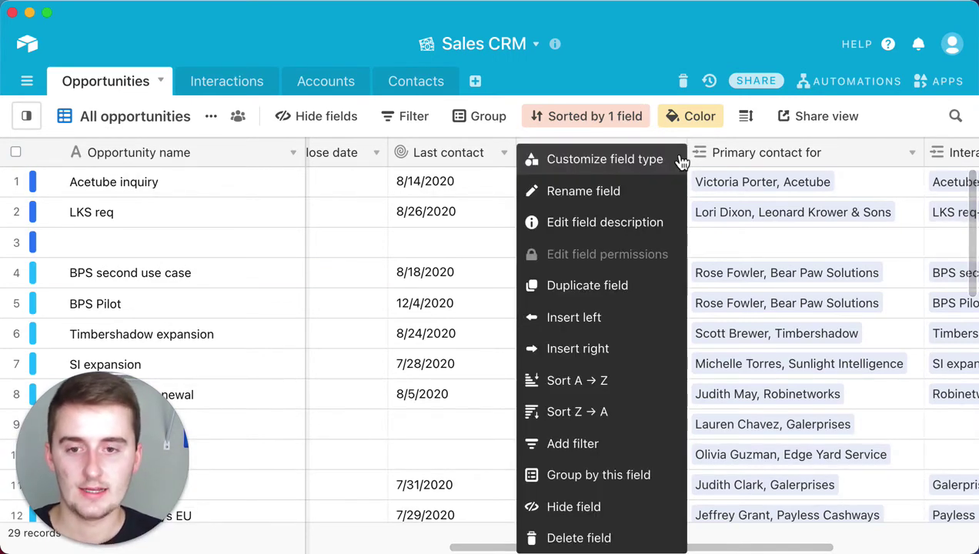
left_click(604, 159)
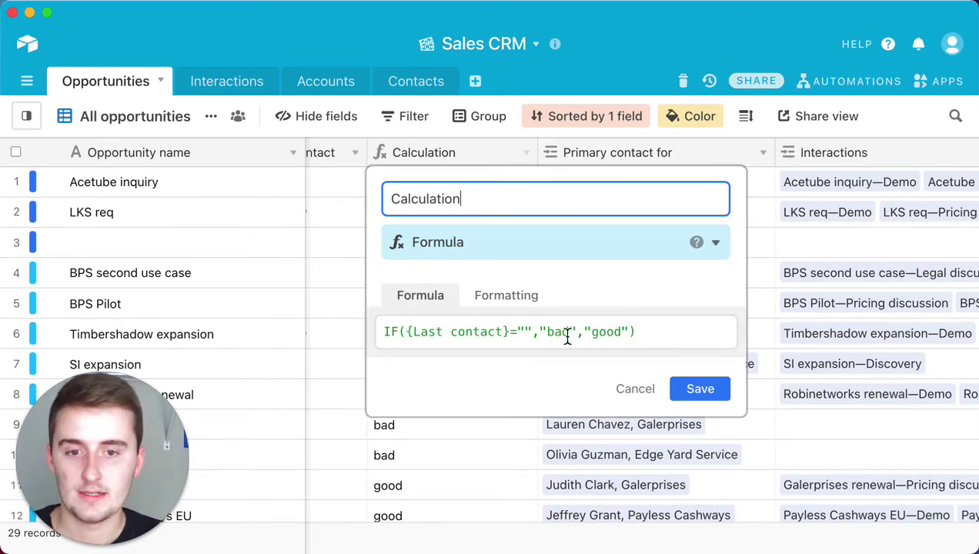
triple_click(406, 339)
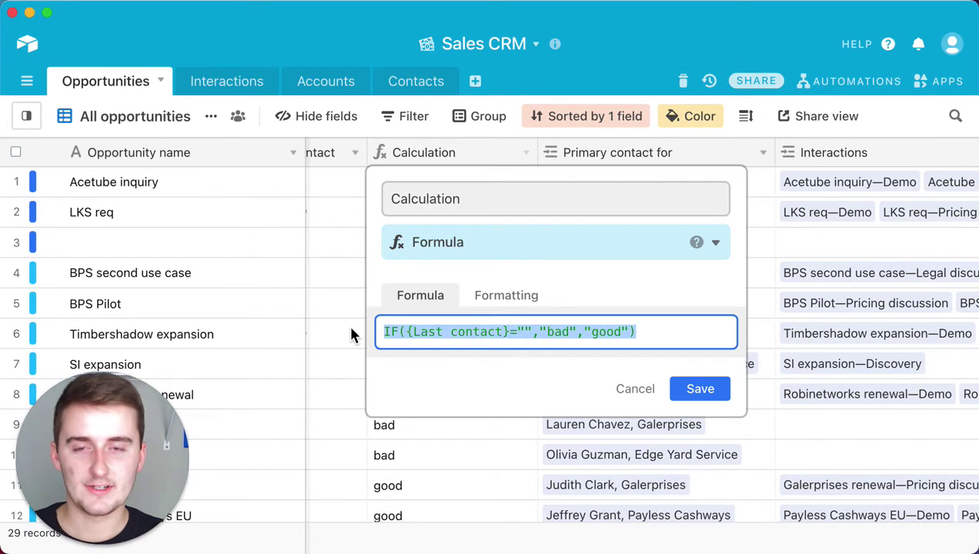
left_click(391, 333)
left_click_drag(408, 334, 531, 334)
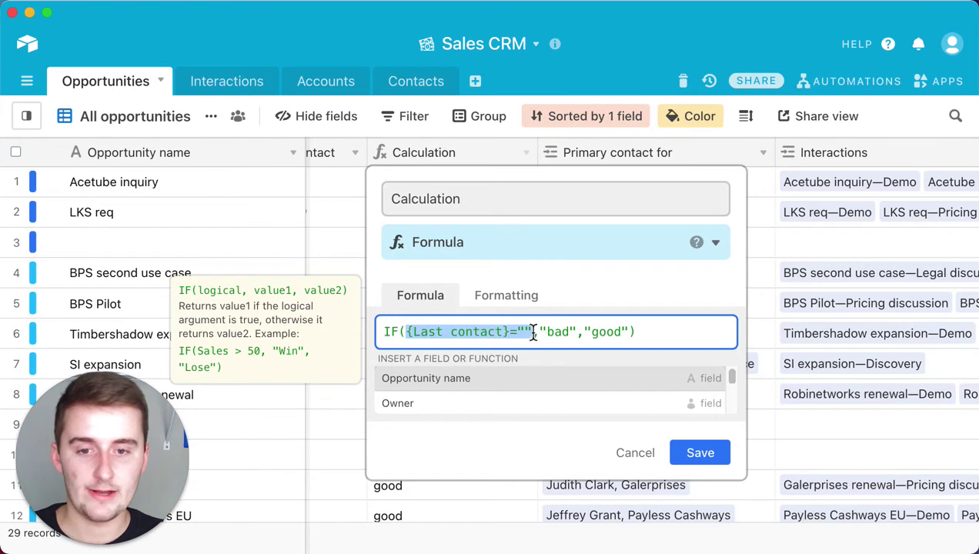
left_click(563, 332)
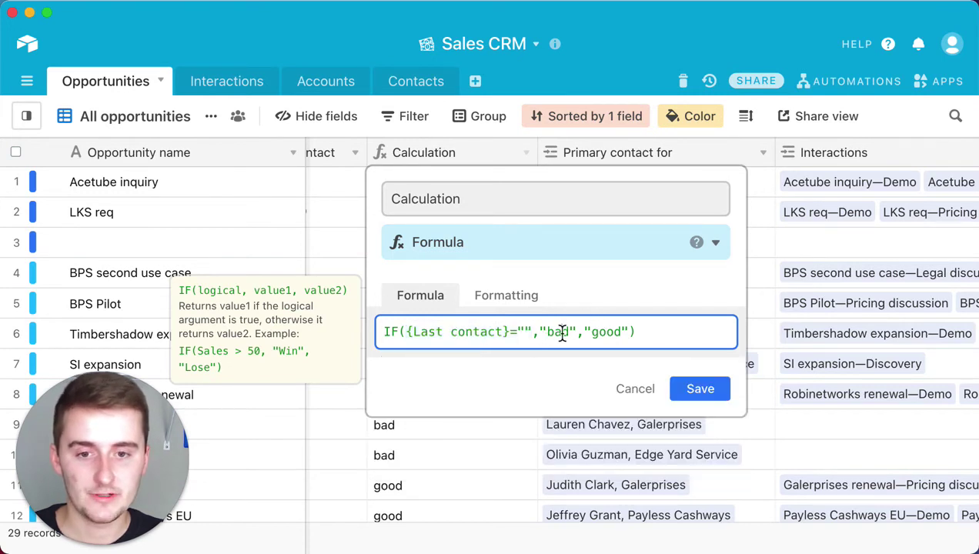
left_click_drag(533, 336, 409, 341)
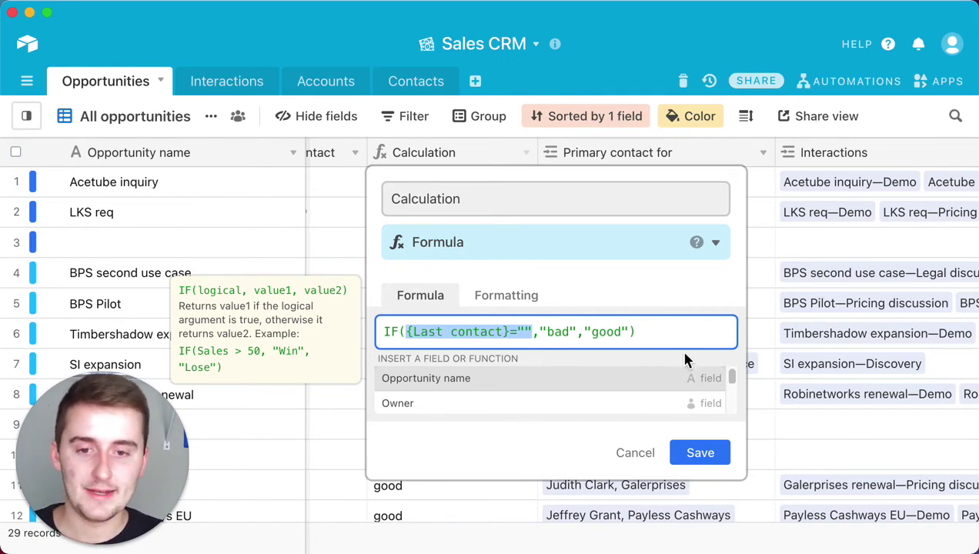
left_click(717, 455)
left_click_drag(554, 548, 485, 548)
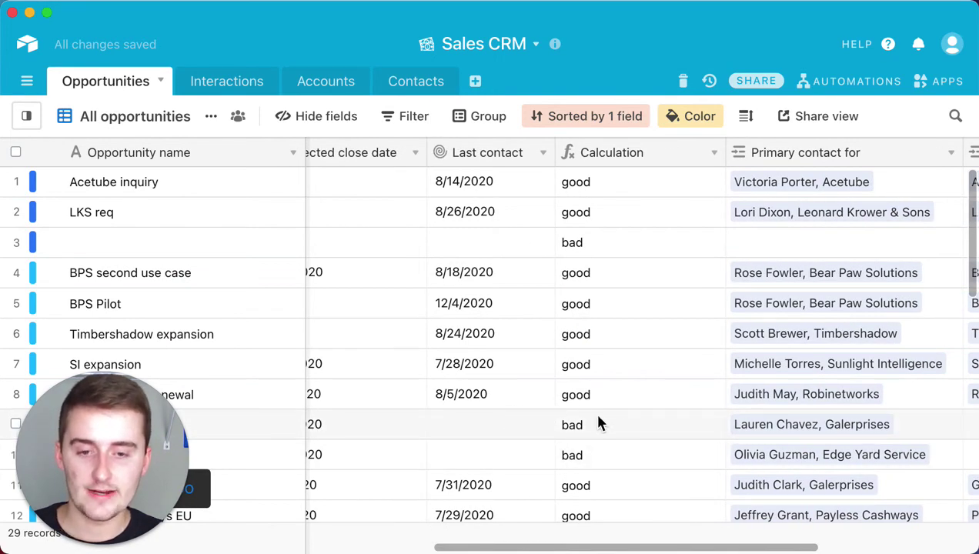
left_click(714, 155)
left_click(710, 166)
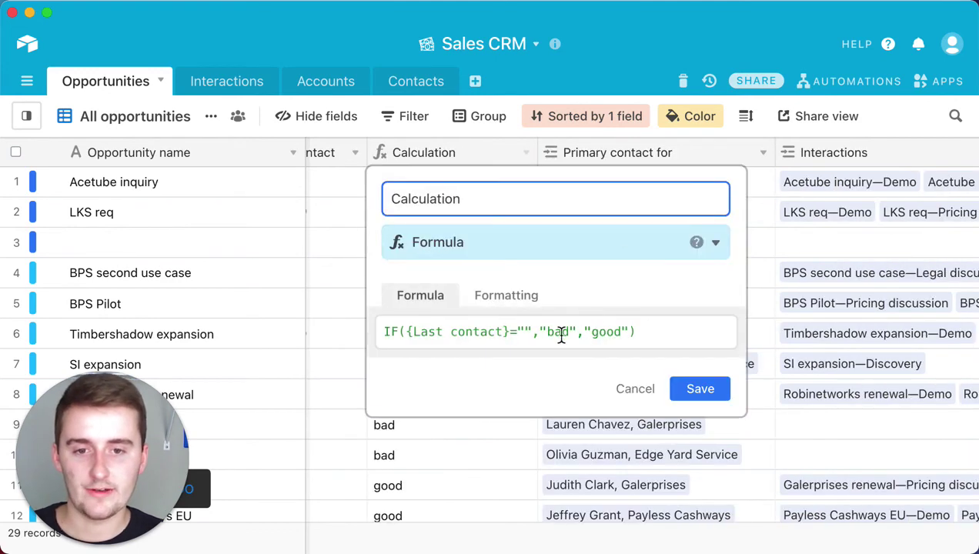
left_click(713, 392)
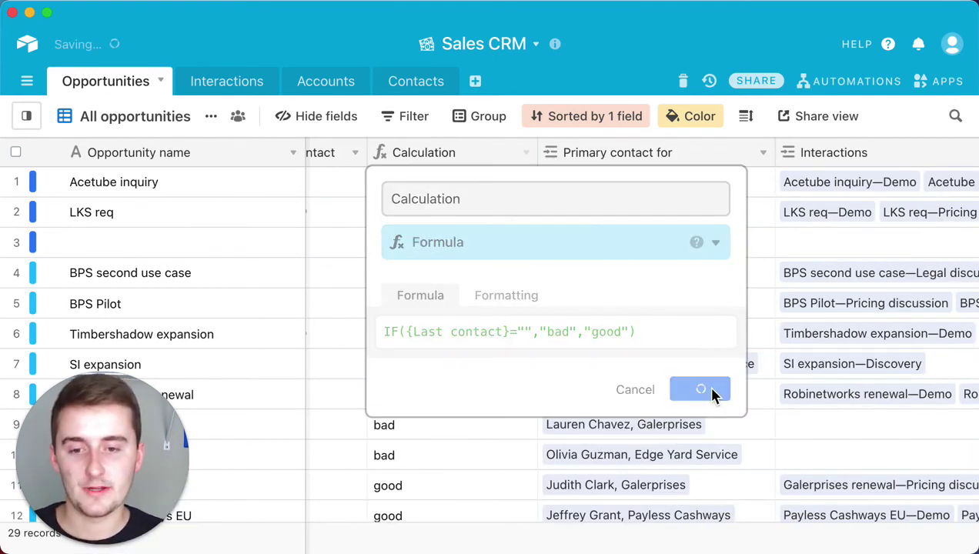